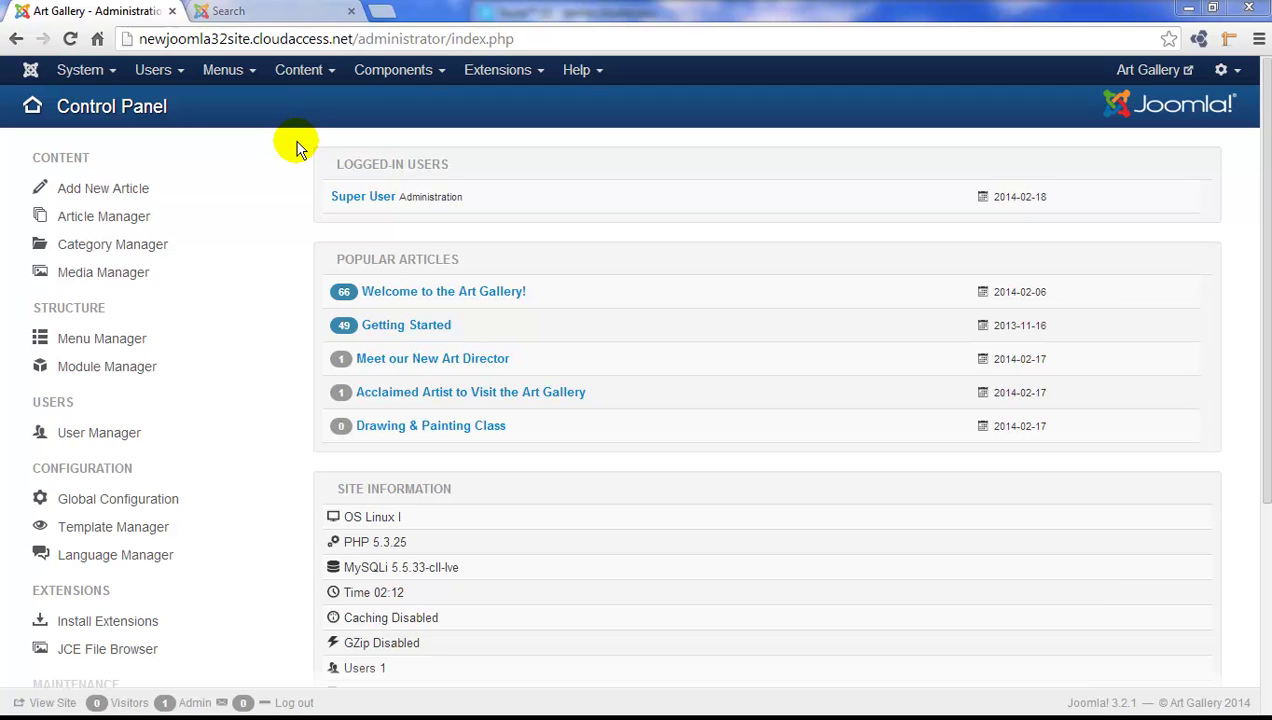
In the Article Manager, unpublish the Getting Started article and move it to the trash
click(204, 222)
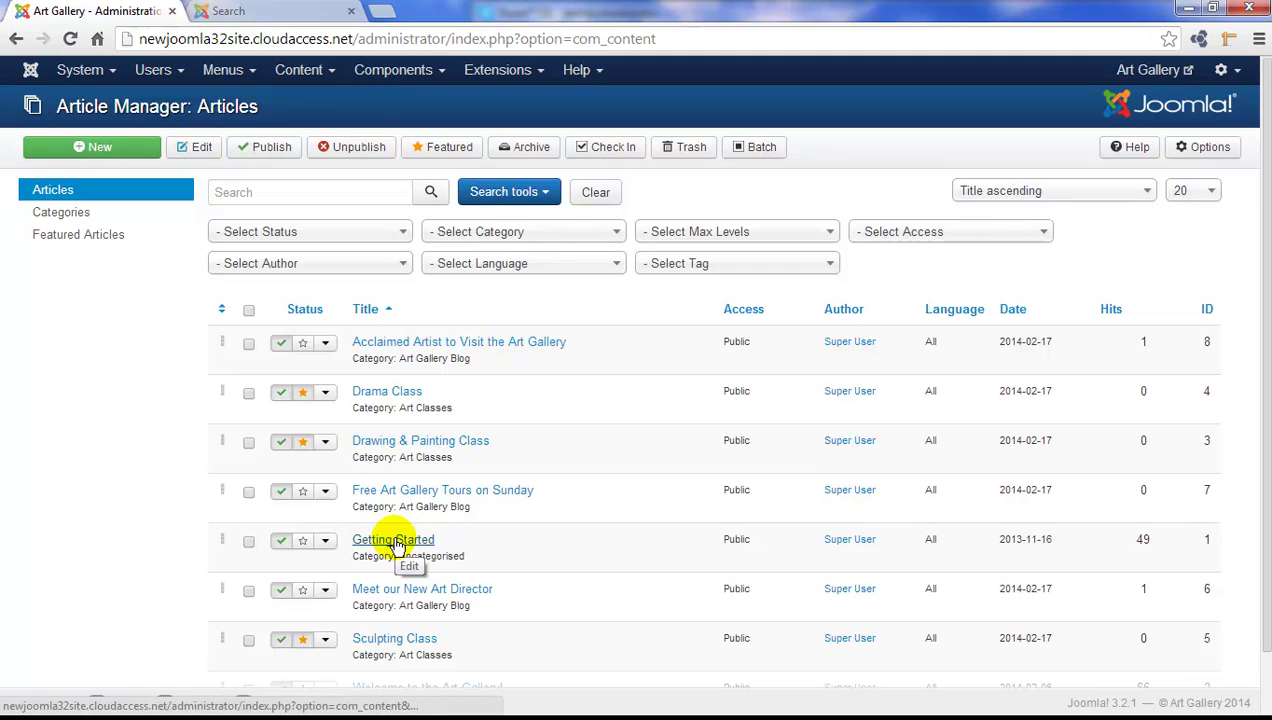
click(281, 542)
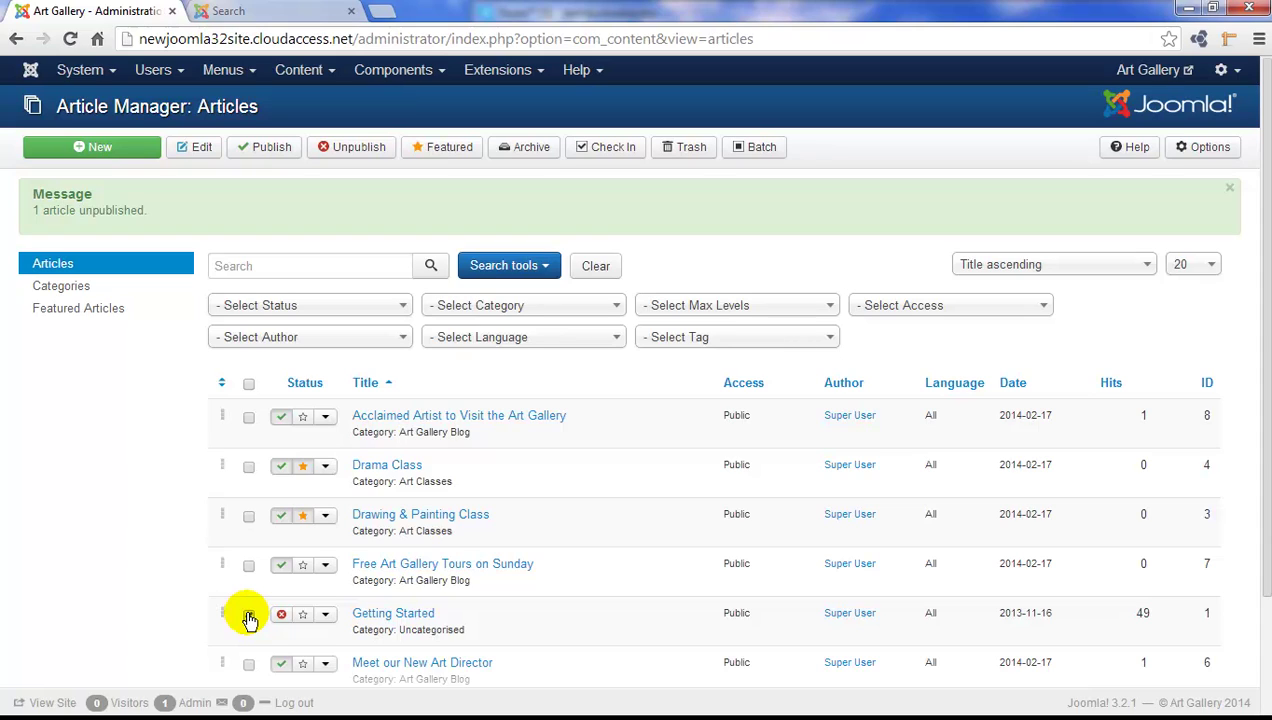
click(249, 616)
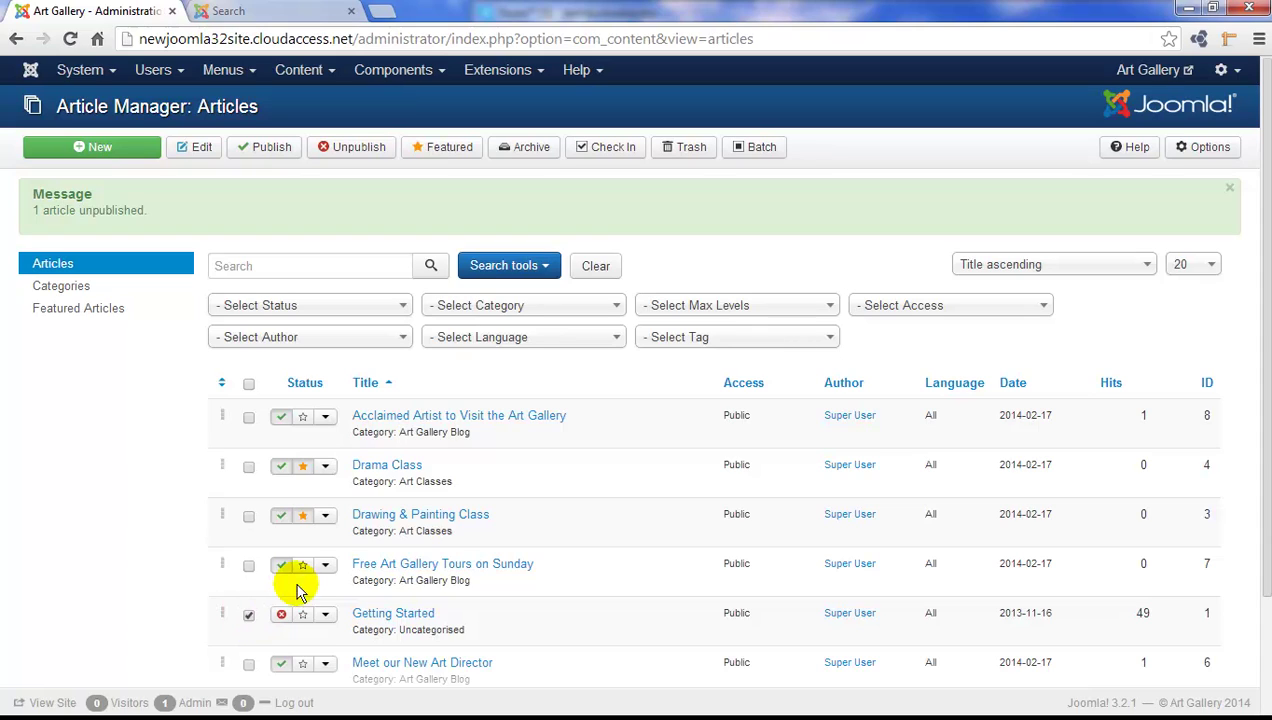
click(692, 150)
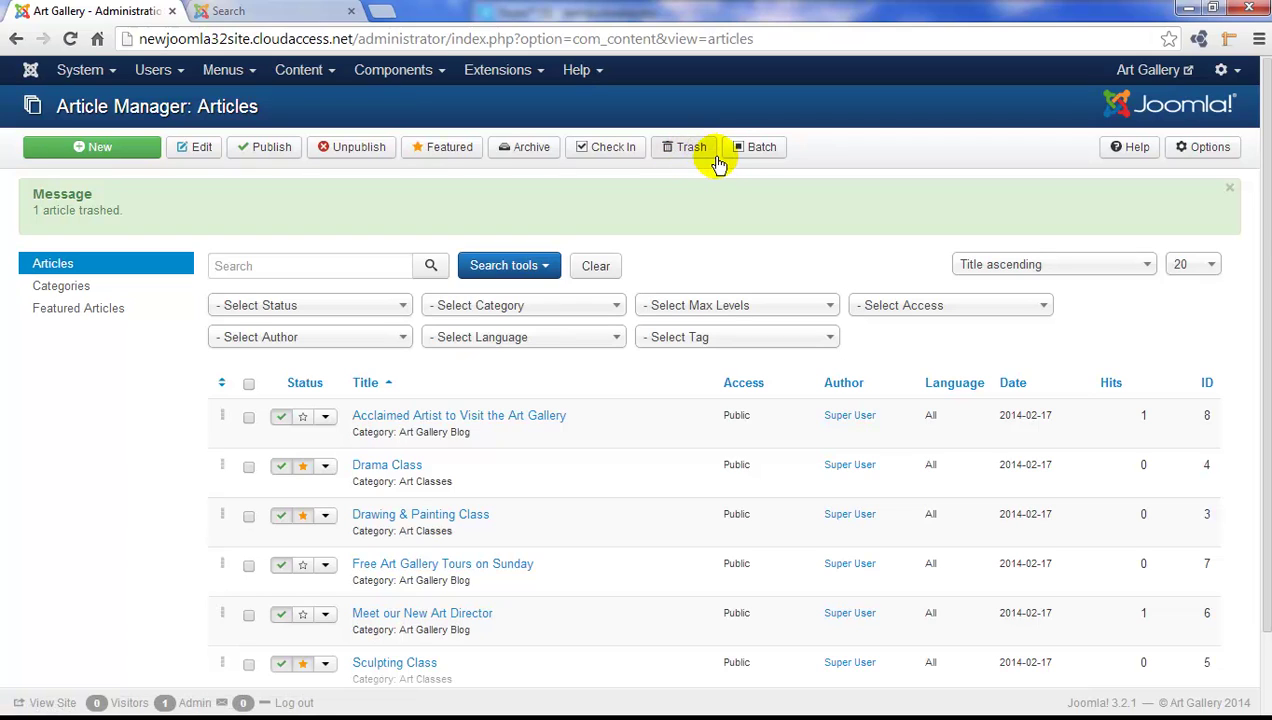
Filter articles by Trashed, empty Getting Started from the trash, then reset the status filter
click(401, 314)
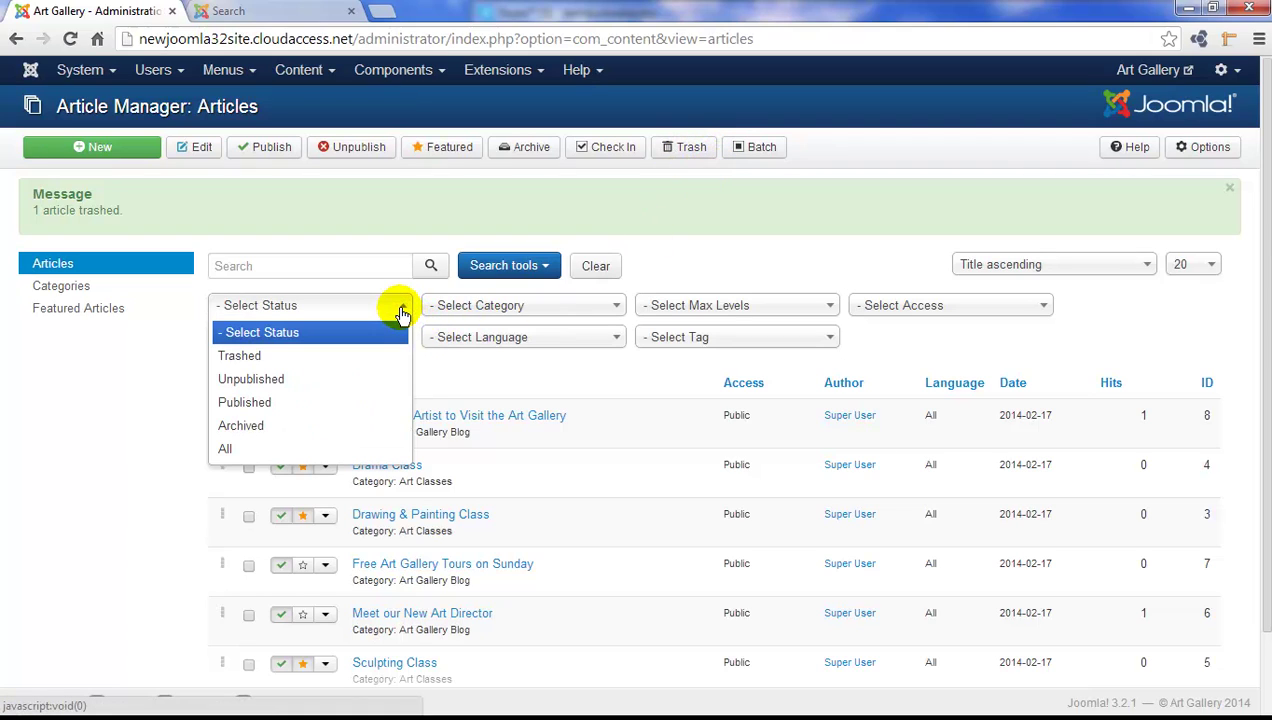
click(318, 356)
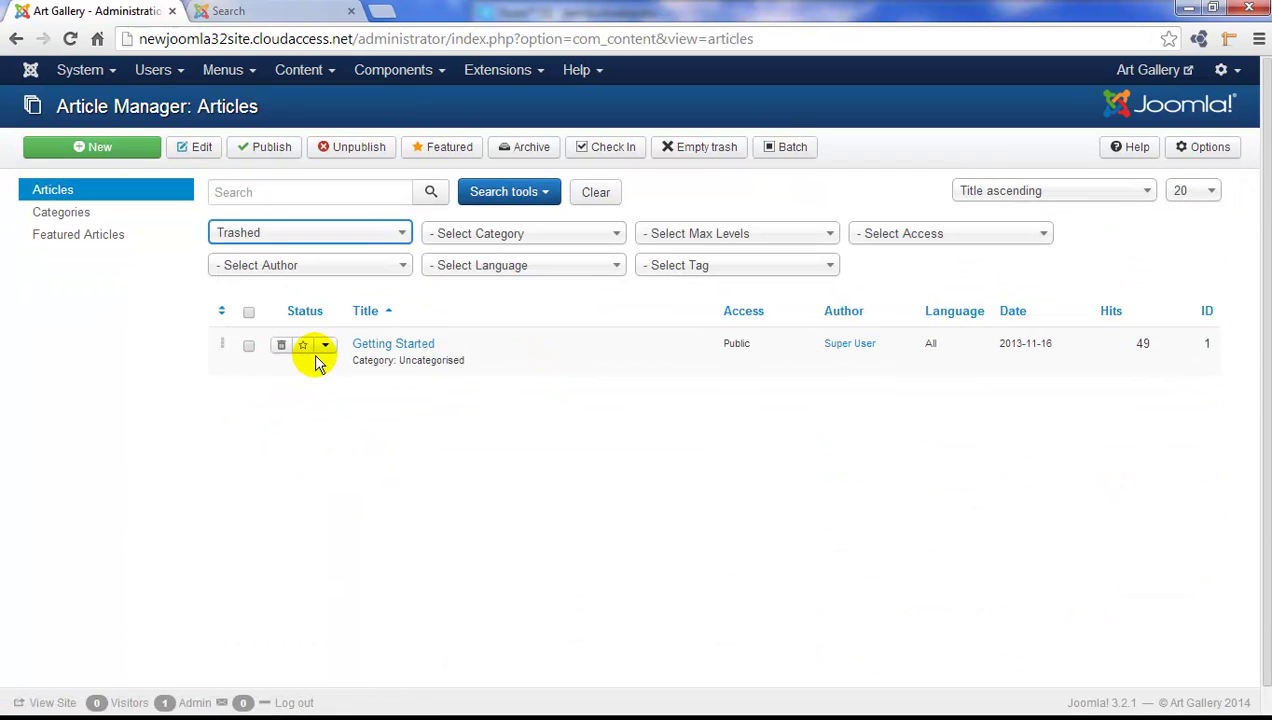
click(249, 346)
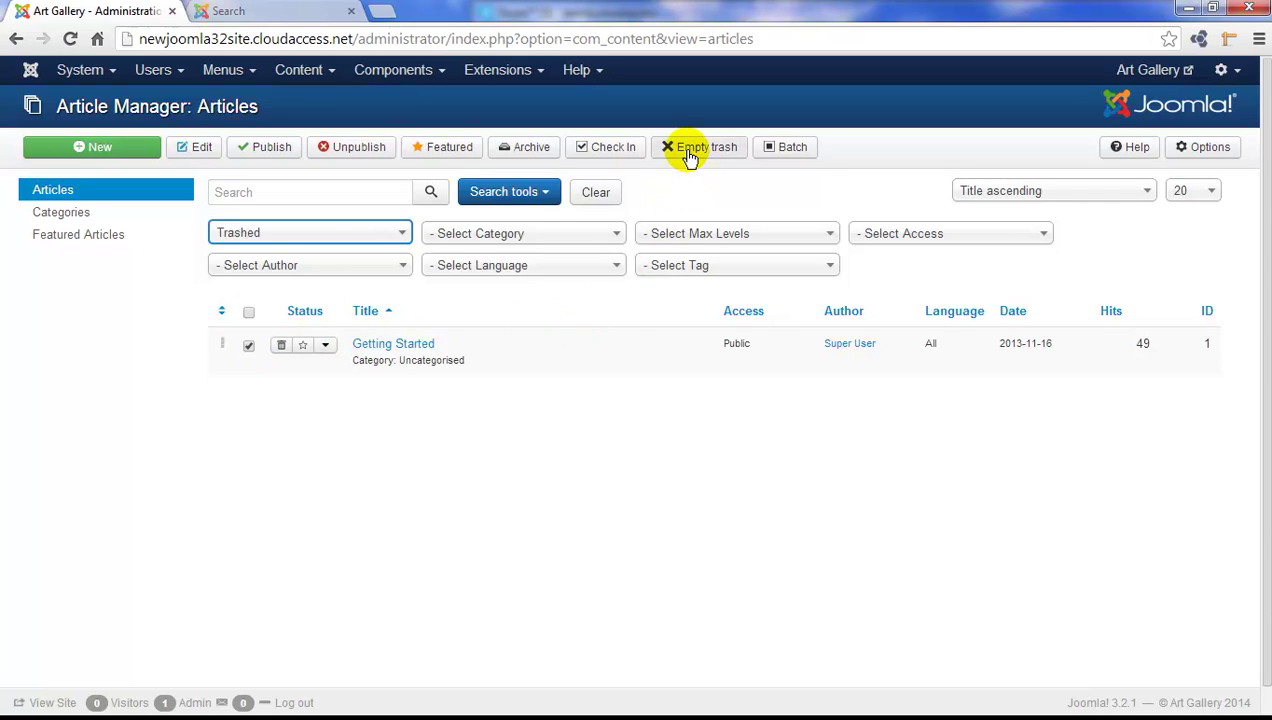
click(689, 152)
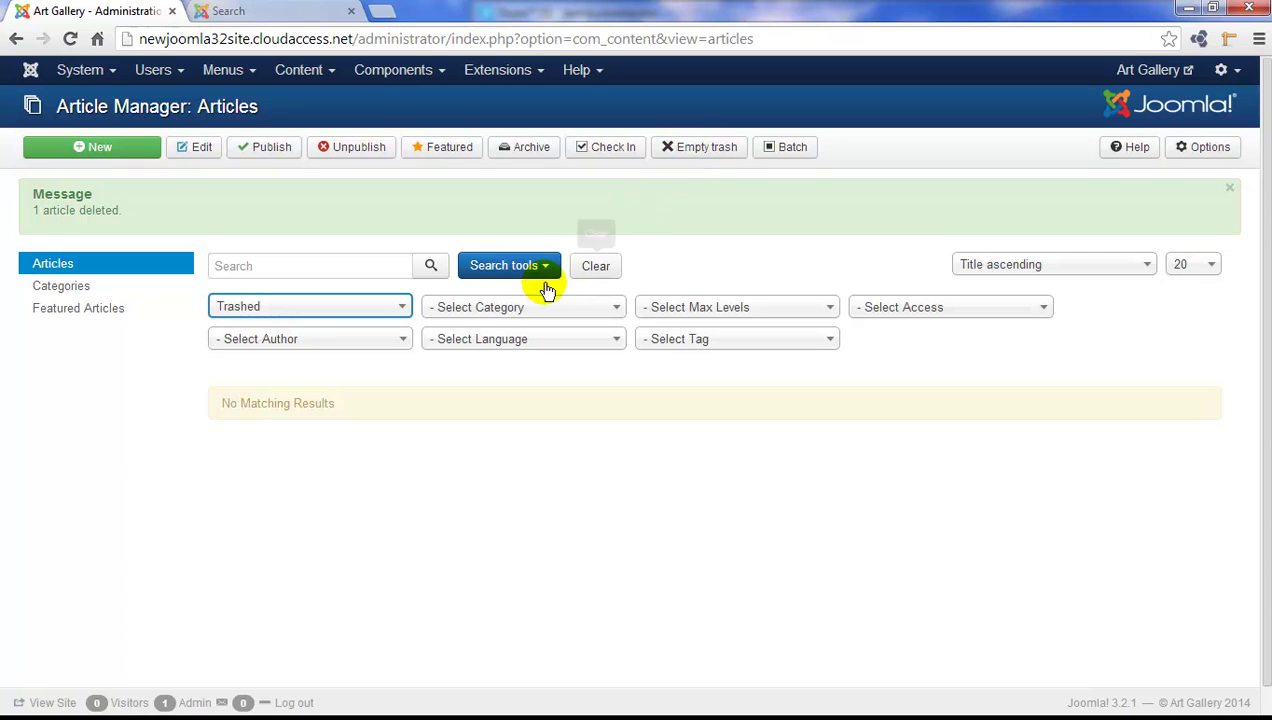
click(395, 309)
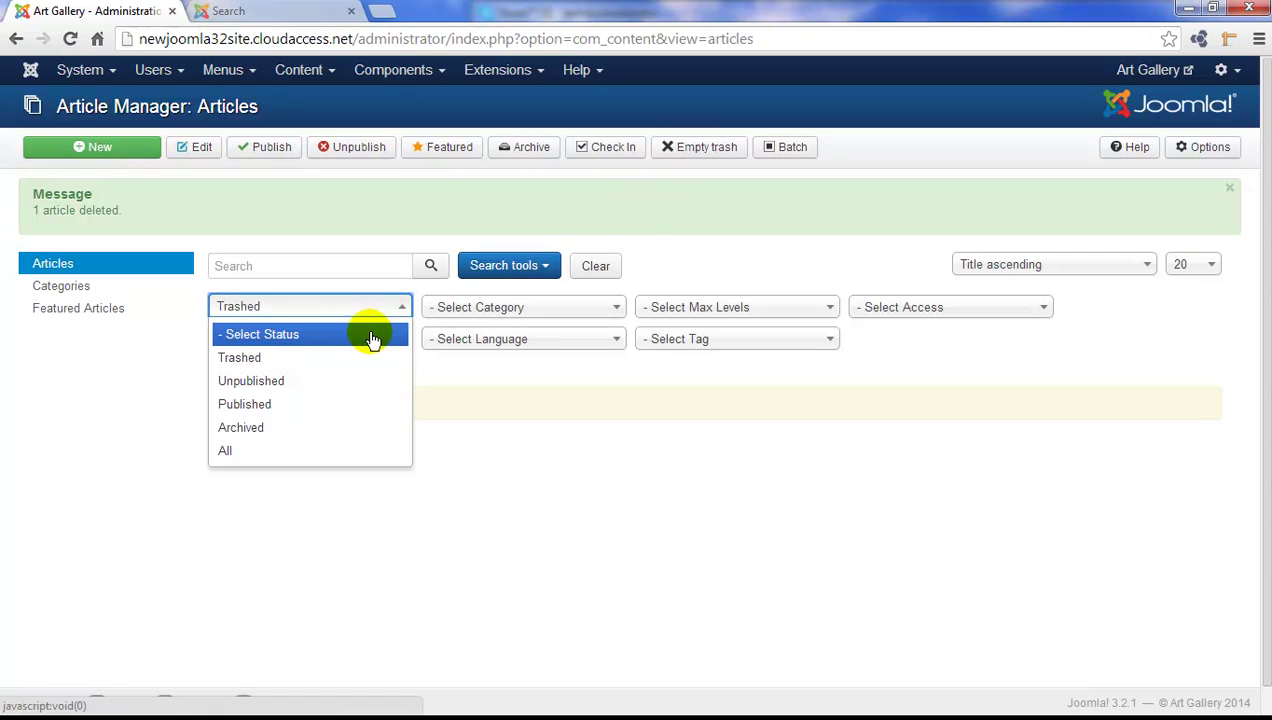
click(369, 336)
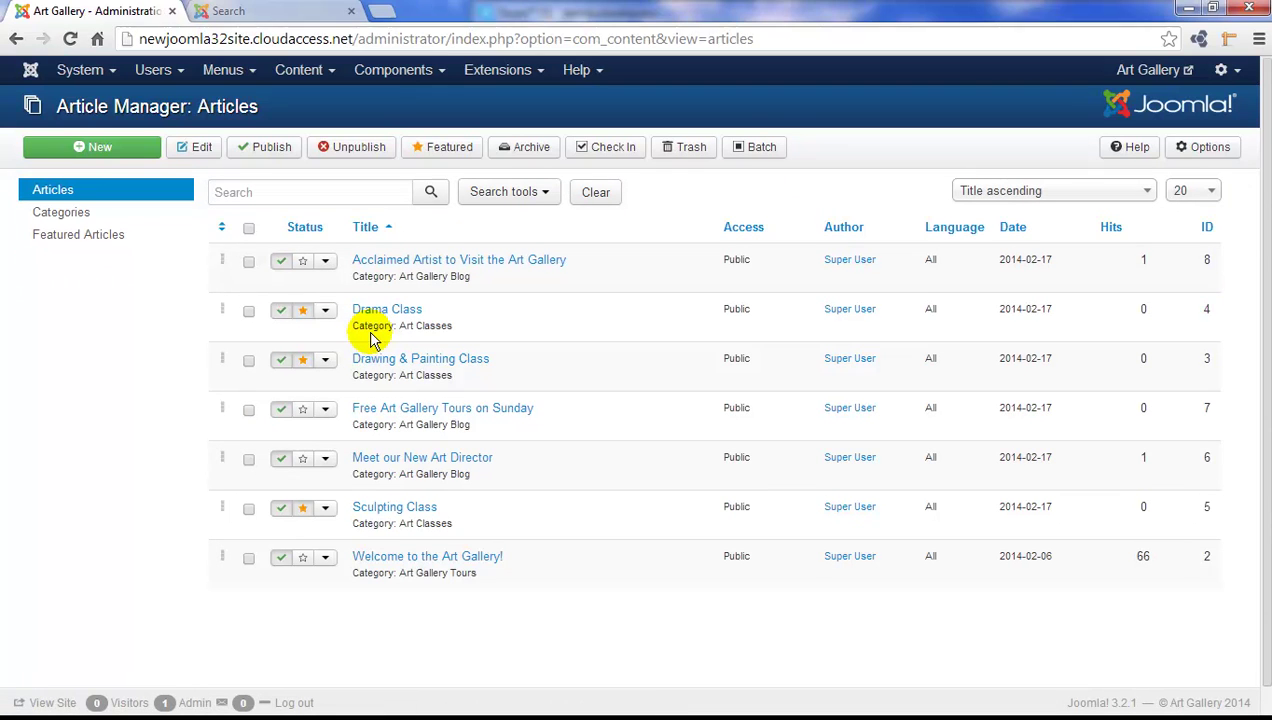
Trash the Uncategorised category, then empty it from the Trashed category list
click(62, 214)
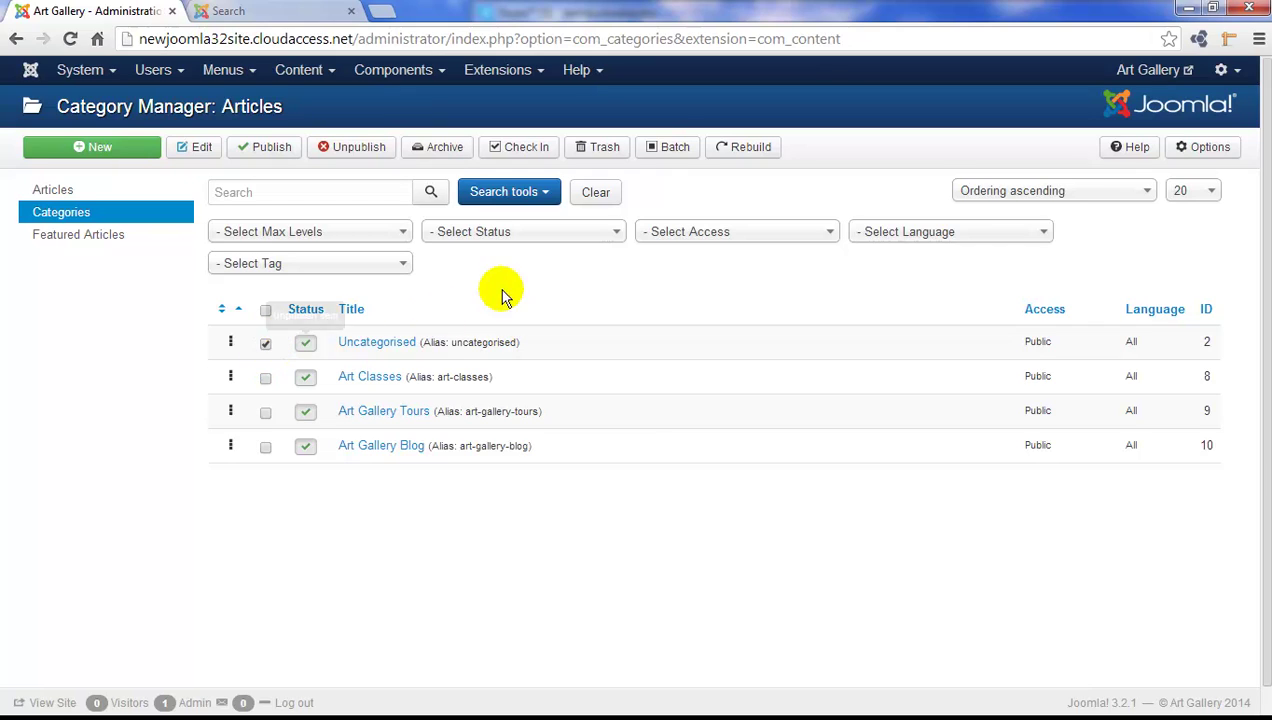
click(597, 150)
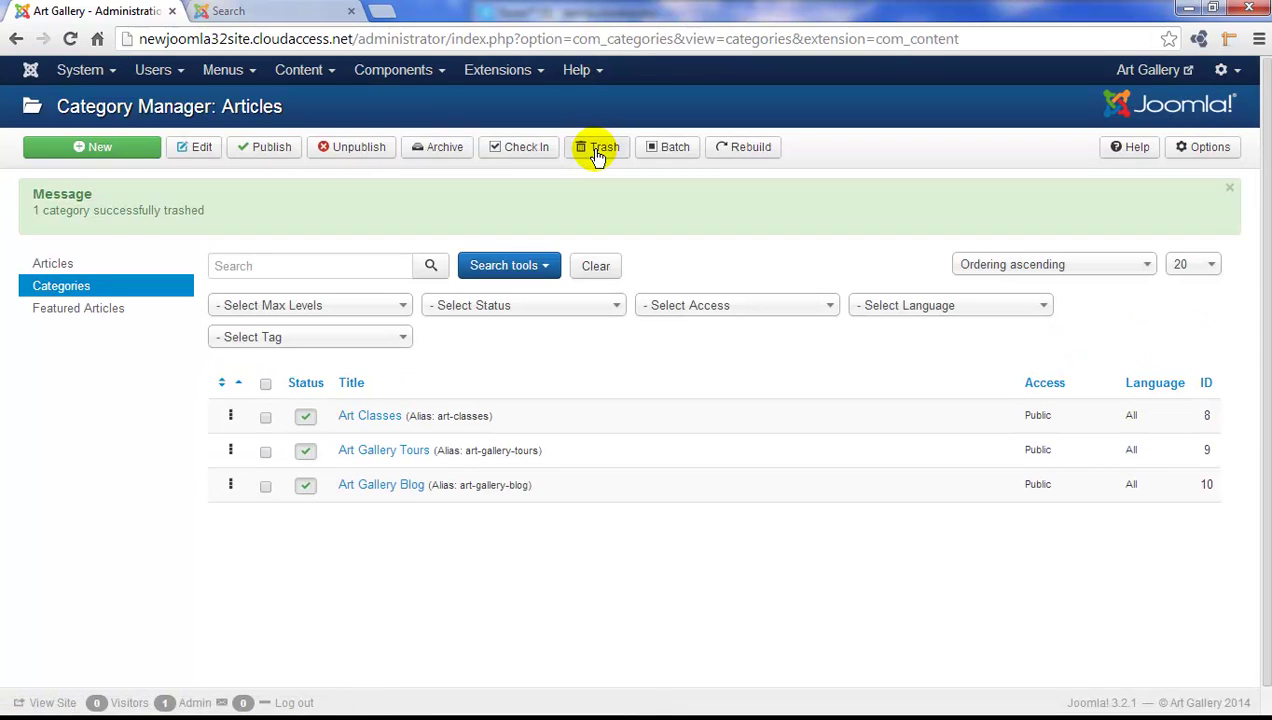
click(600, 308)
click(600, 356)
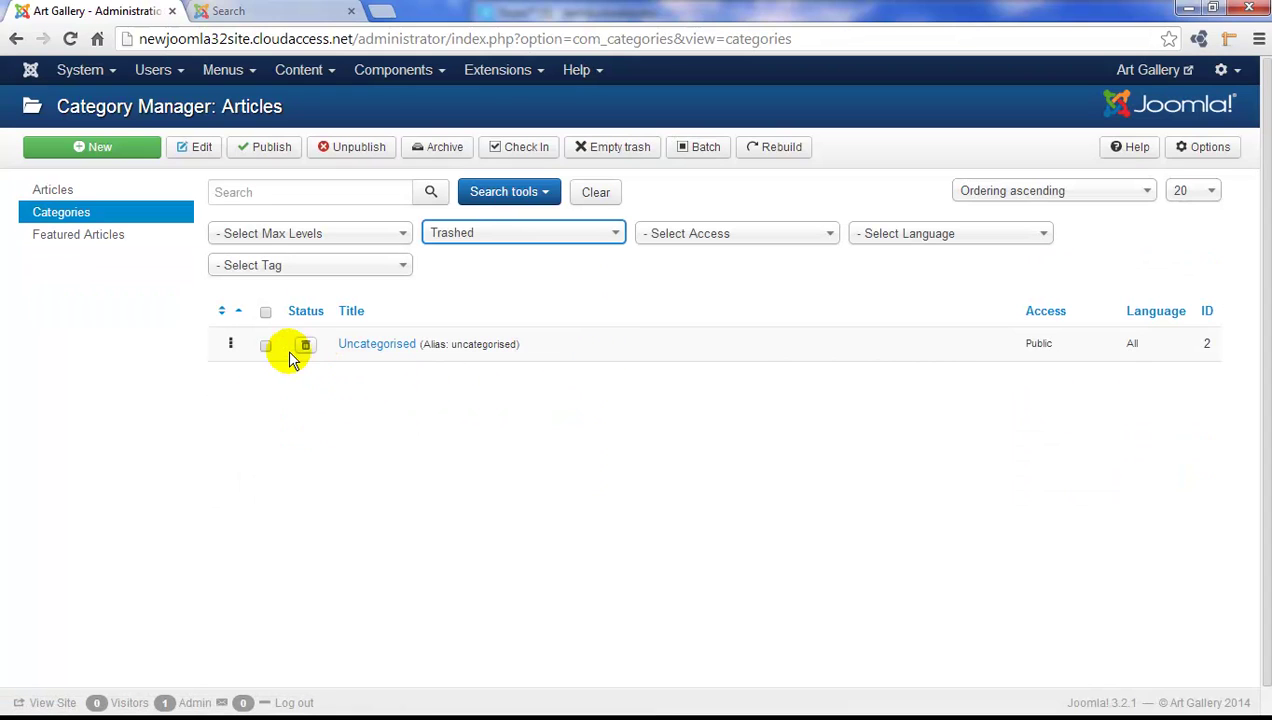
click(265, 347)
click(607, 152)
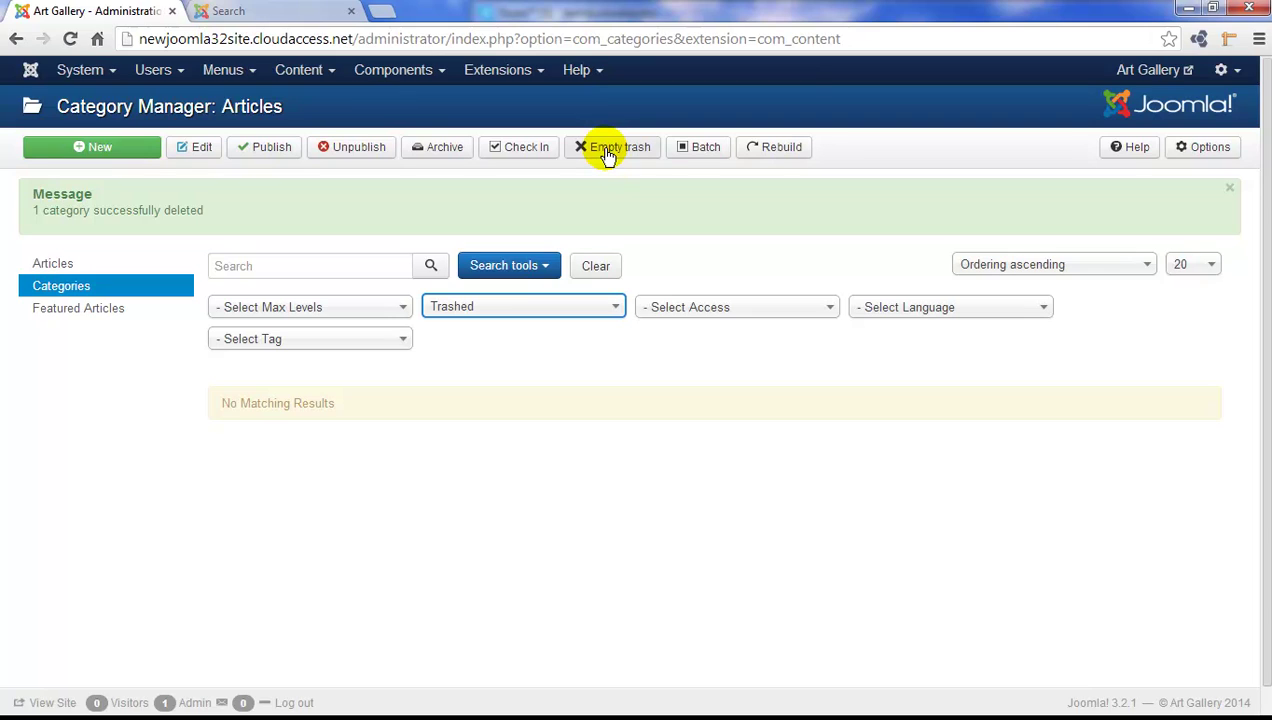
click(537, 78)
Filter the Module Manager by Trashed, check all seven modules and empty the trash
click(530, 144)
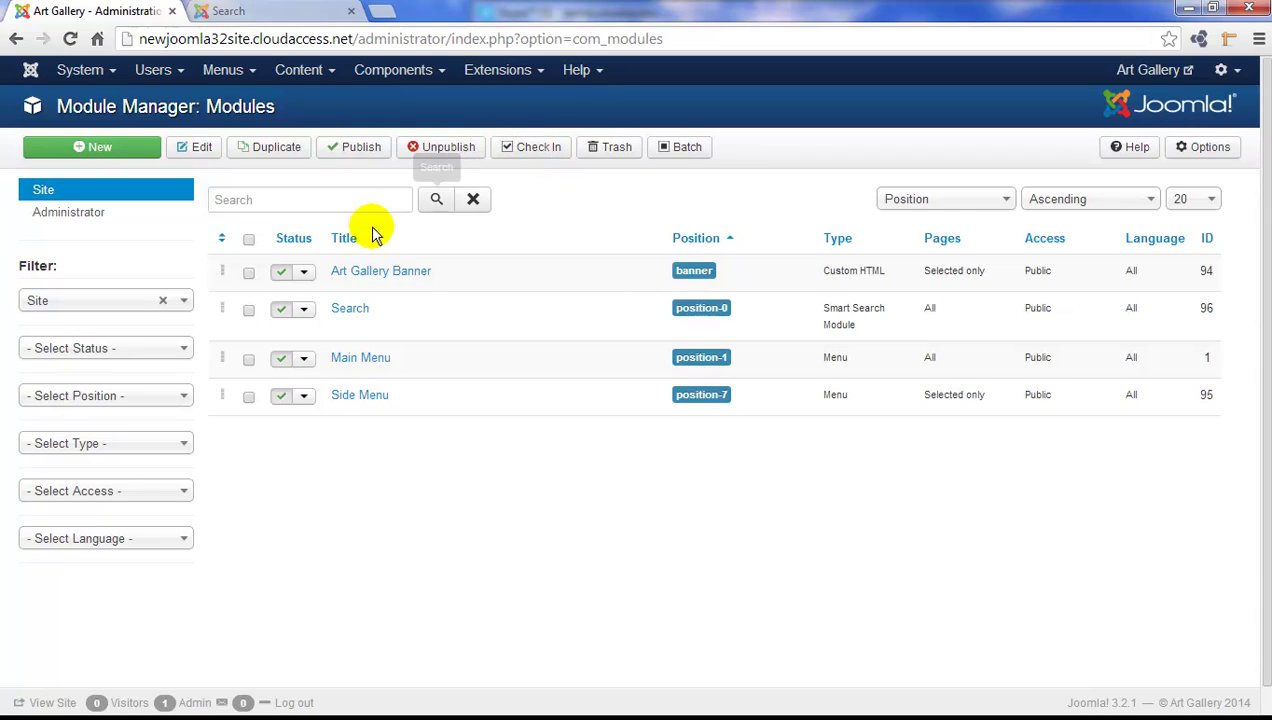
click(184, 349)
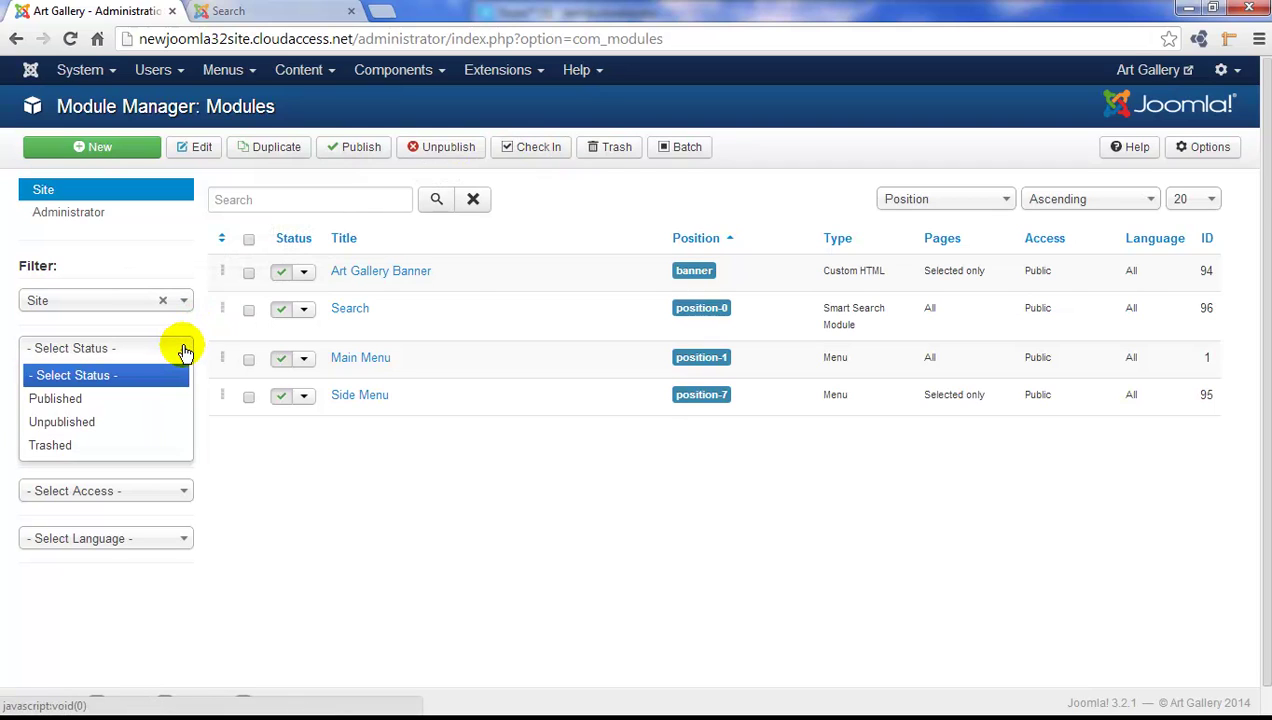
click(136, 445)
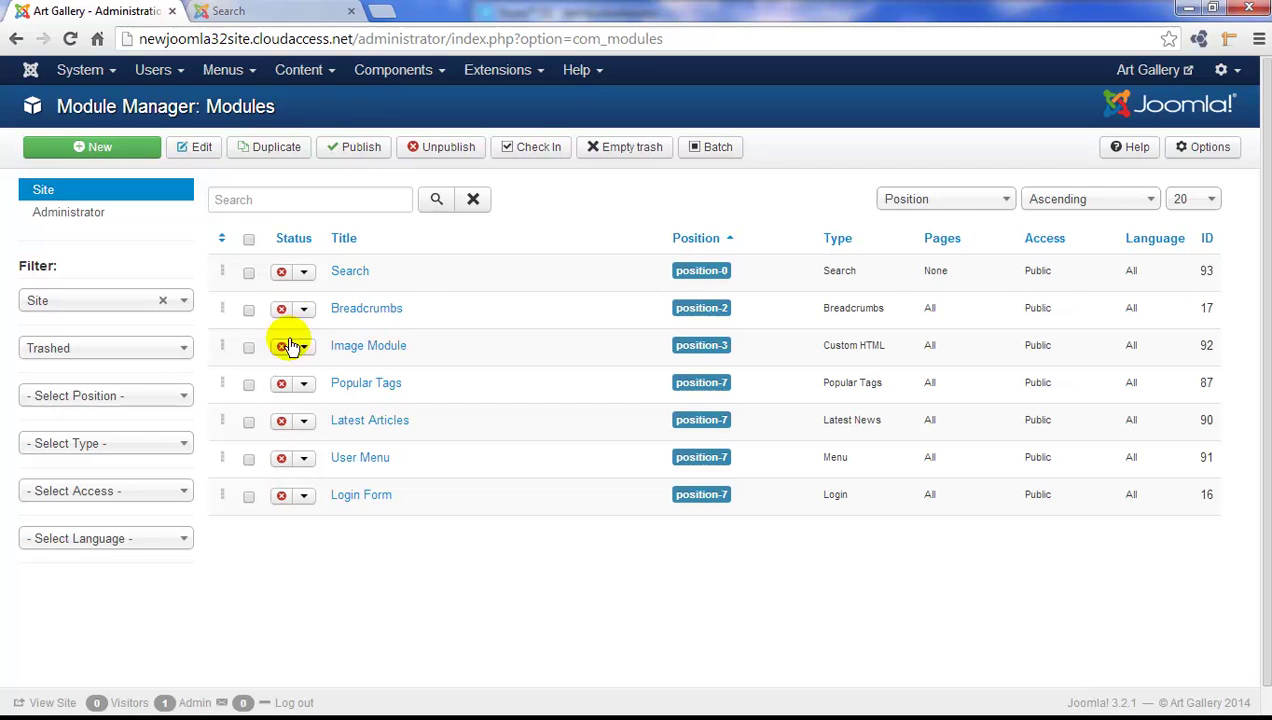
click(250, 242)
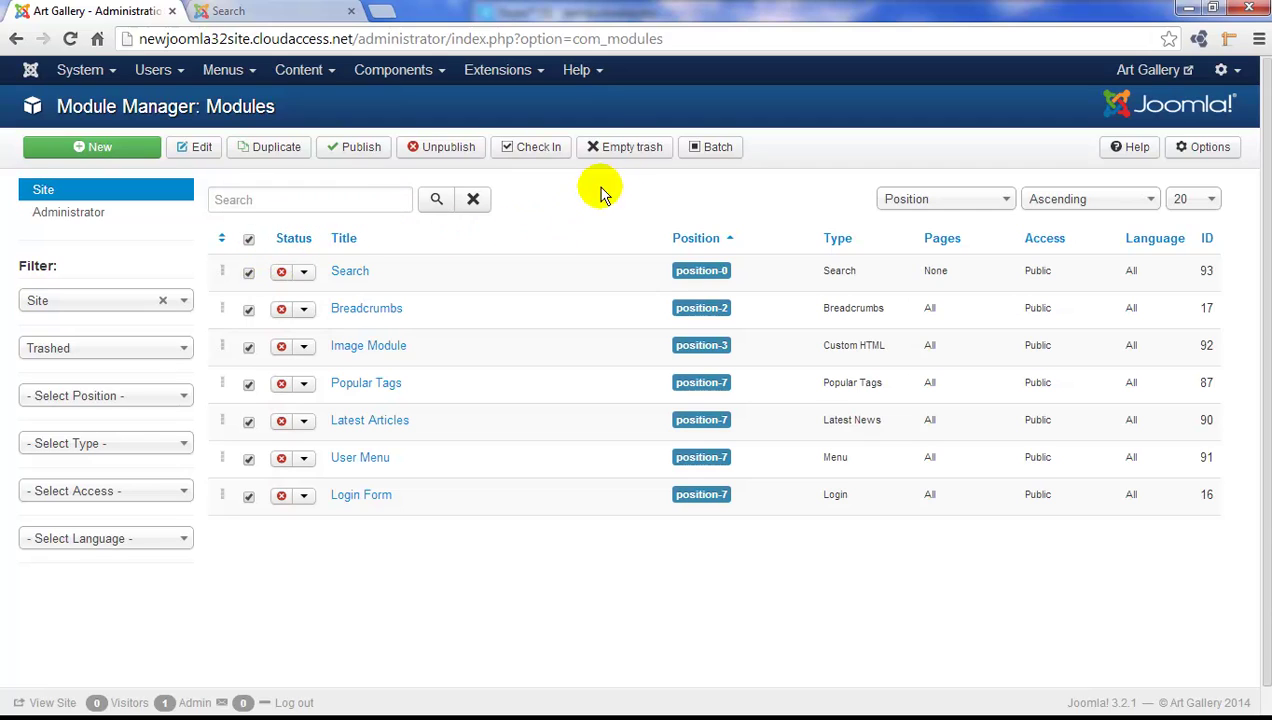
click(630, 148)
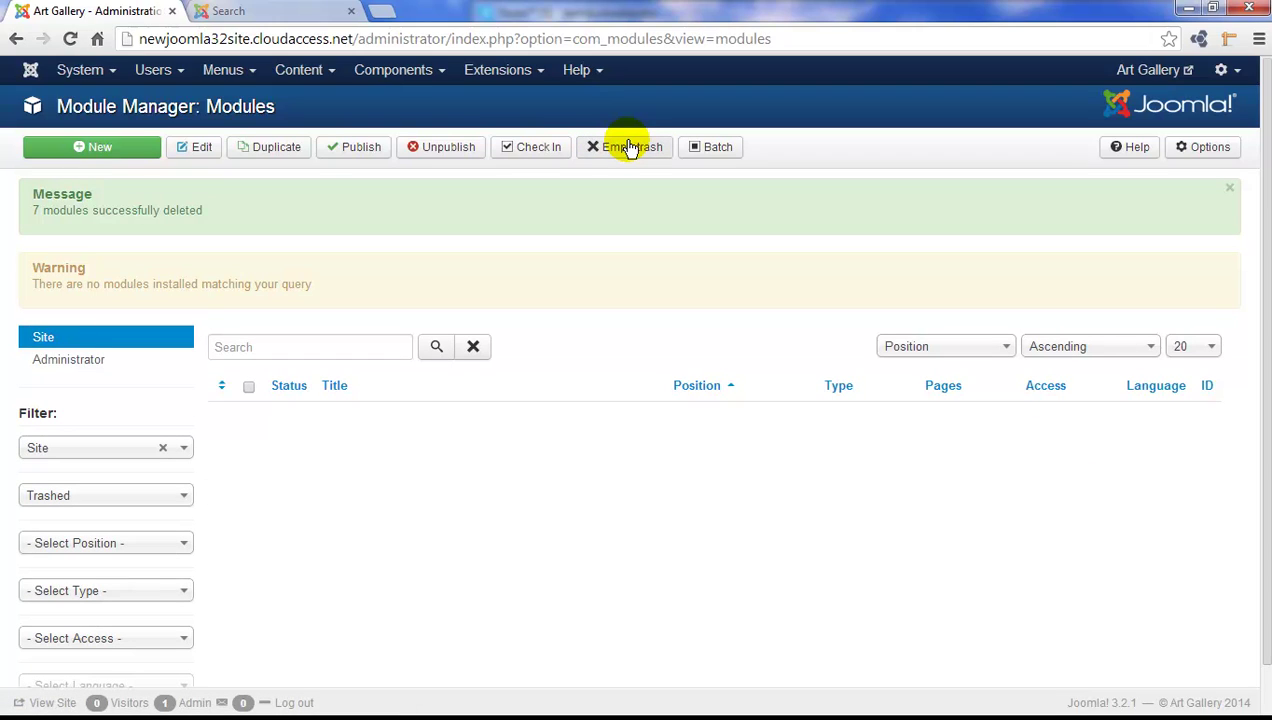
In the Media Manager, delete the black, green and third Joomla logo images plus powered_by.png
click(331, 75)
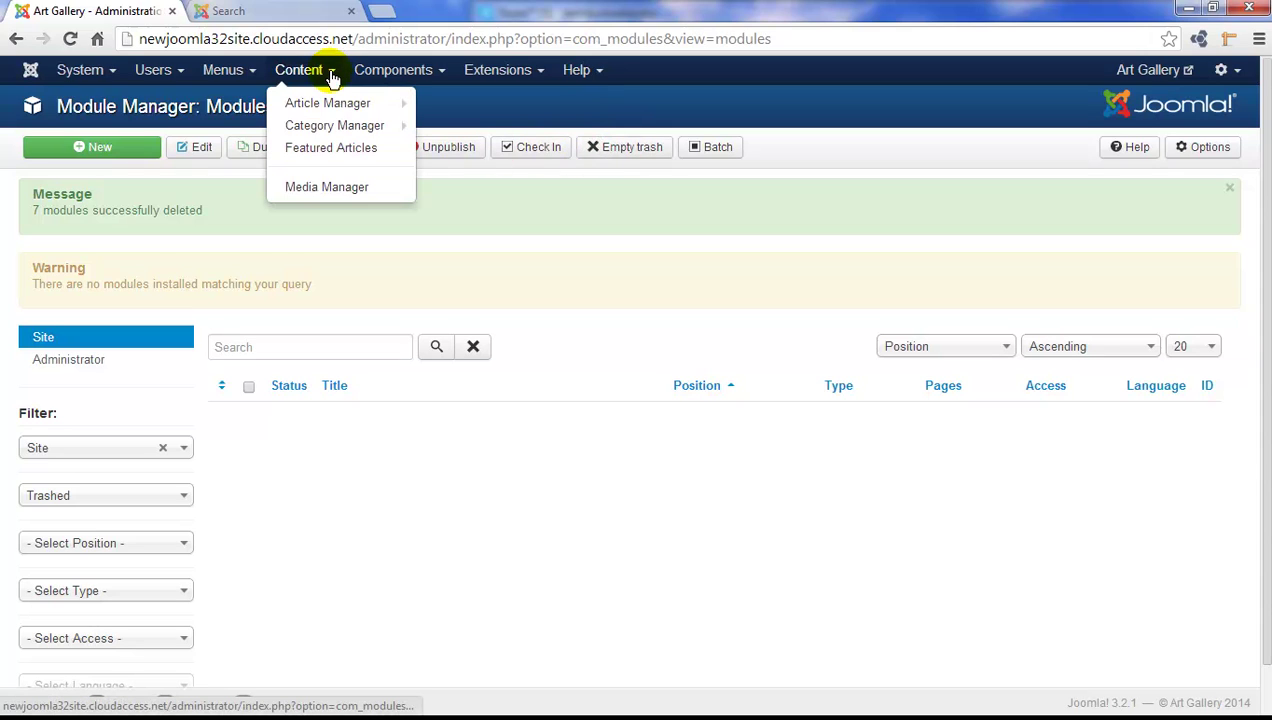
click(333, 188)
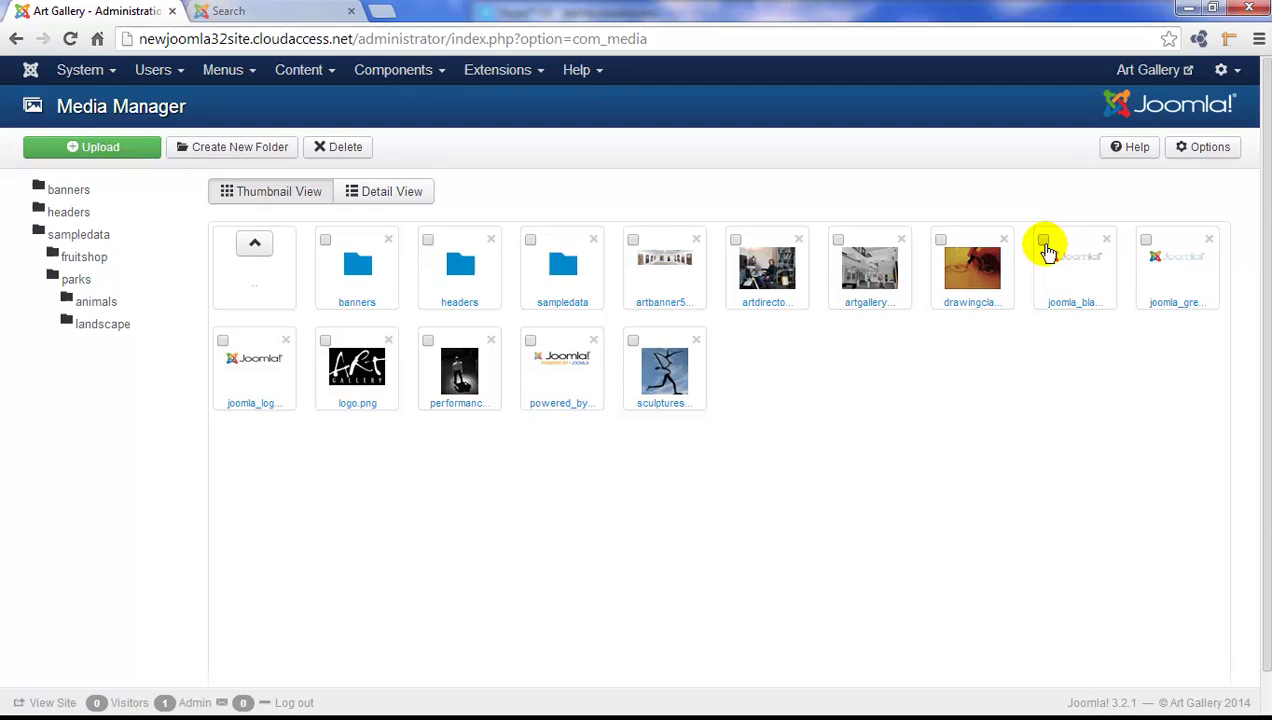
click(1043, 241)
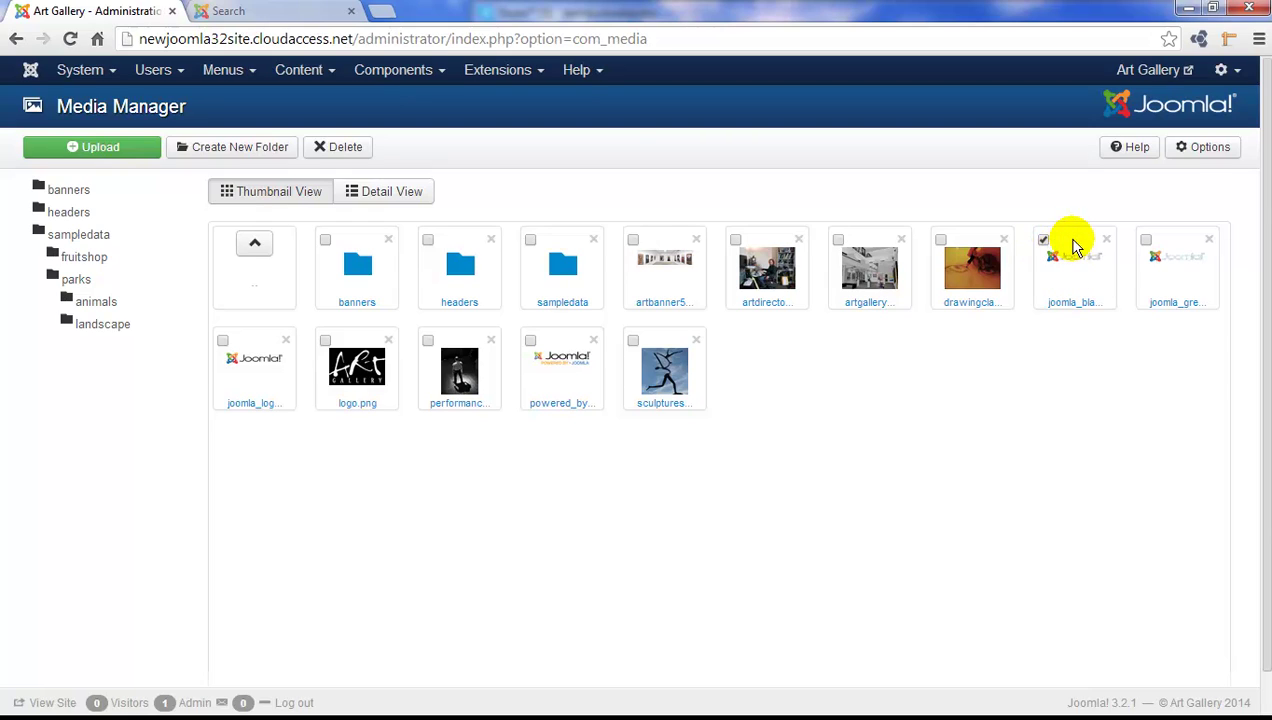
click(1145, 240)
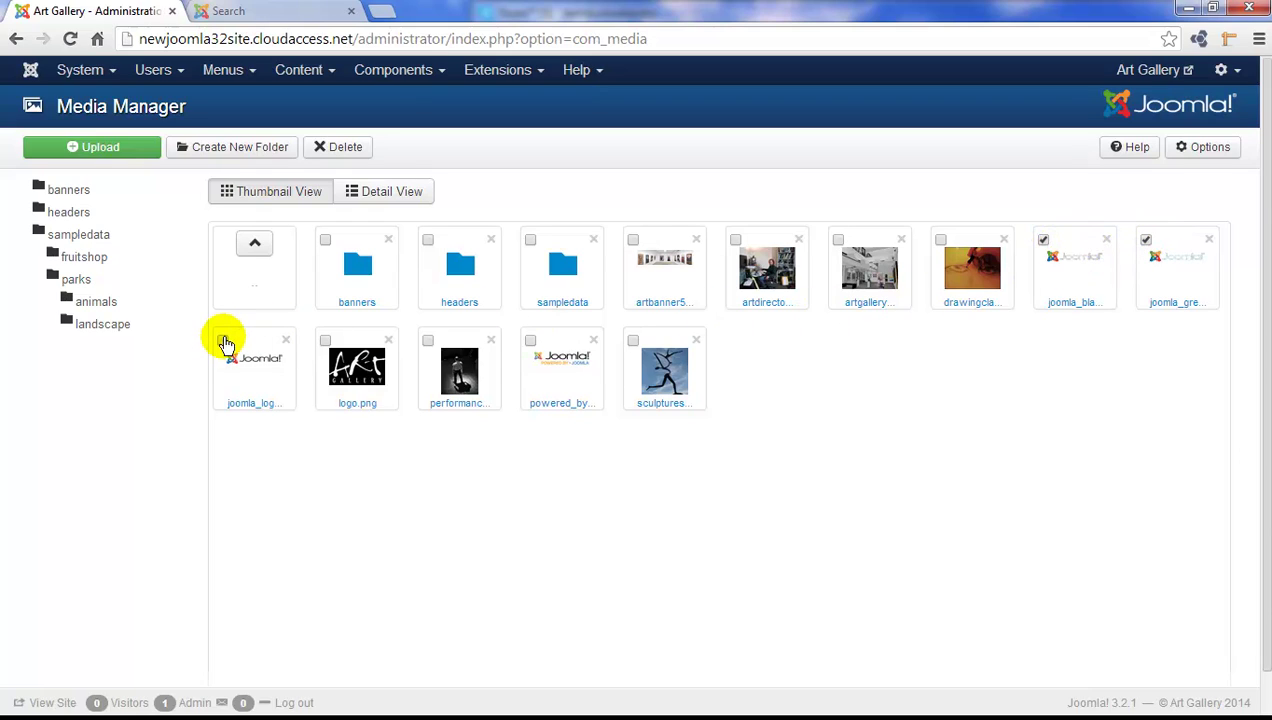
click(222, 341)
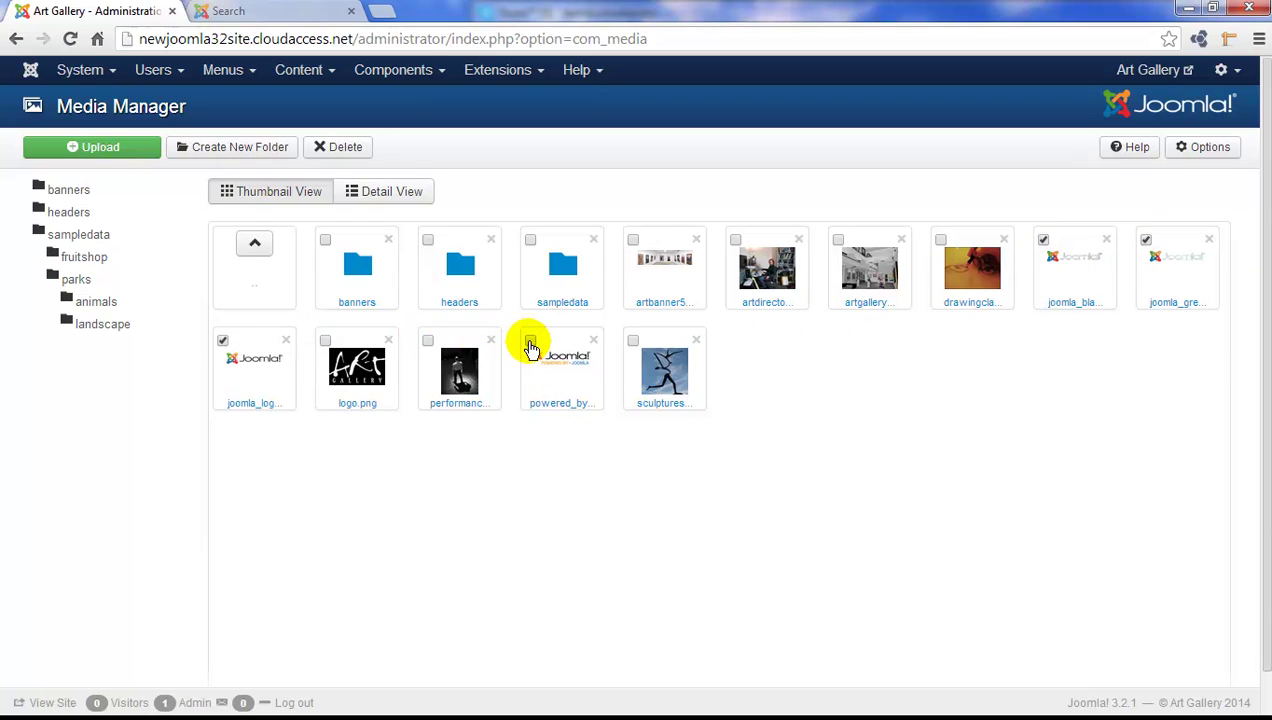
click(531, 343)
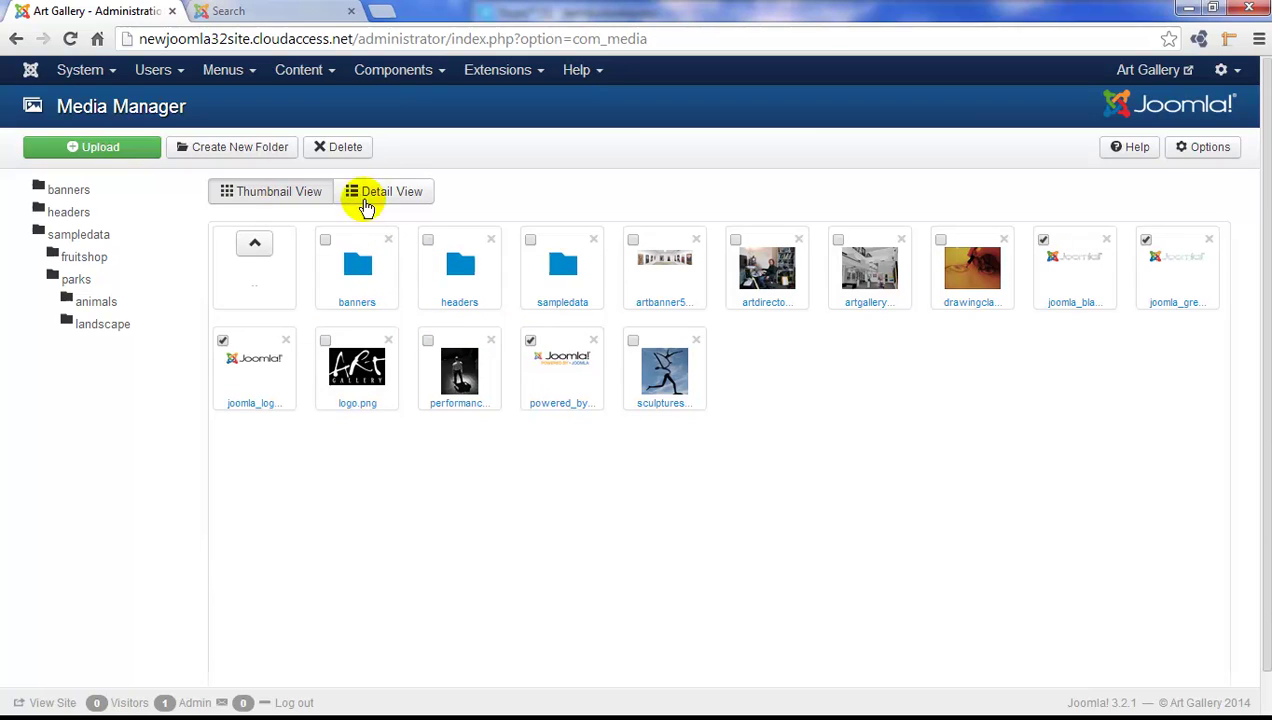
click(345, 152)
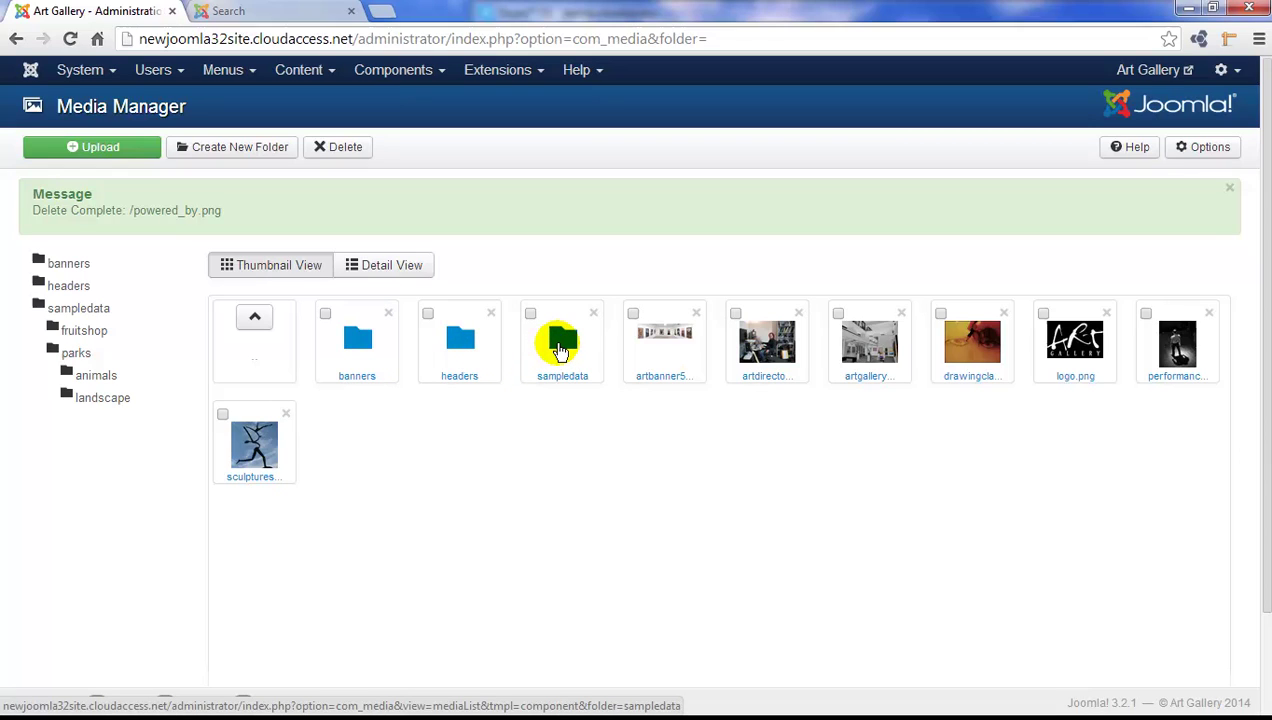
Delete apple.jpg, the bananas image, fruits.gif and the tamarind image from sampledata/fruitshop
click(561, 345)
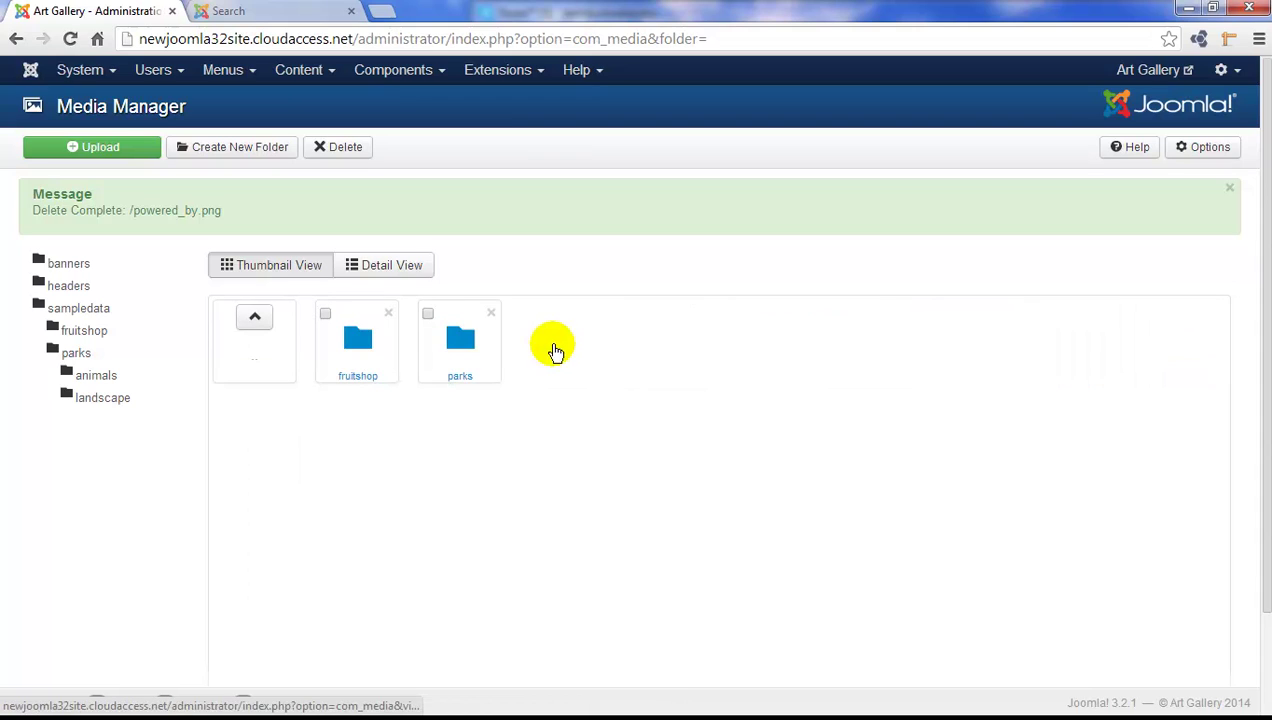
click(361, 342)
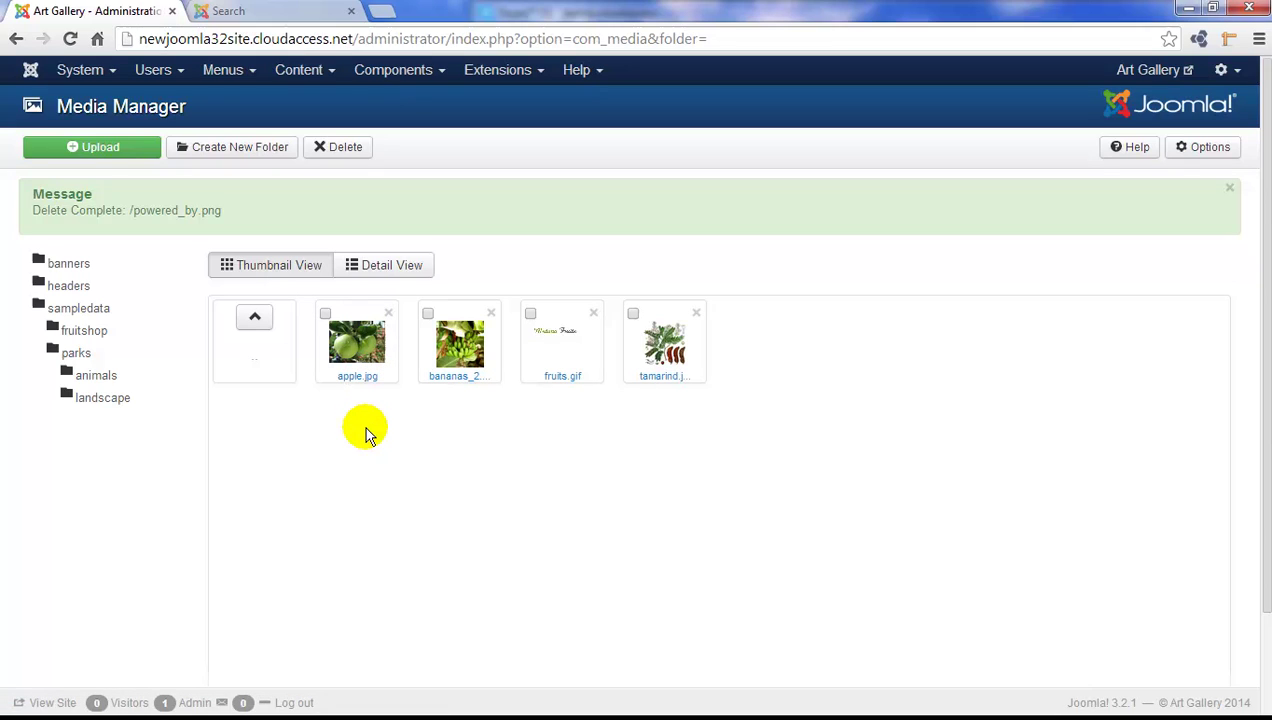
click(325, 314)
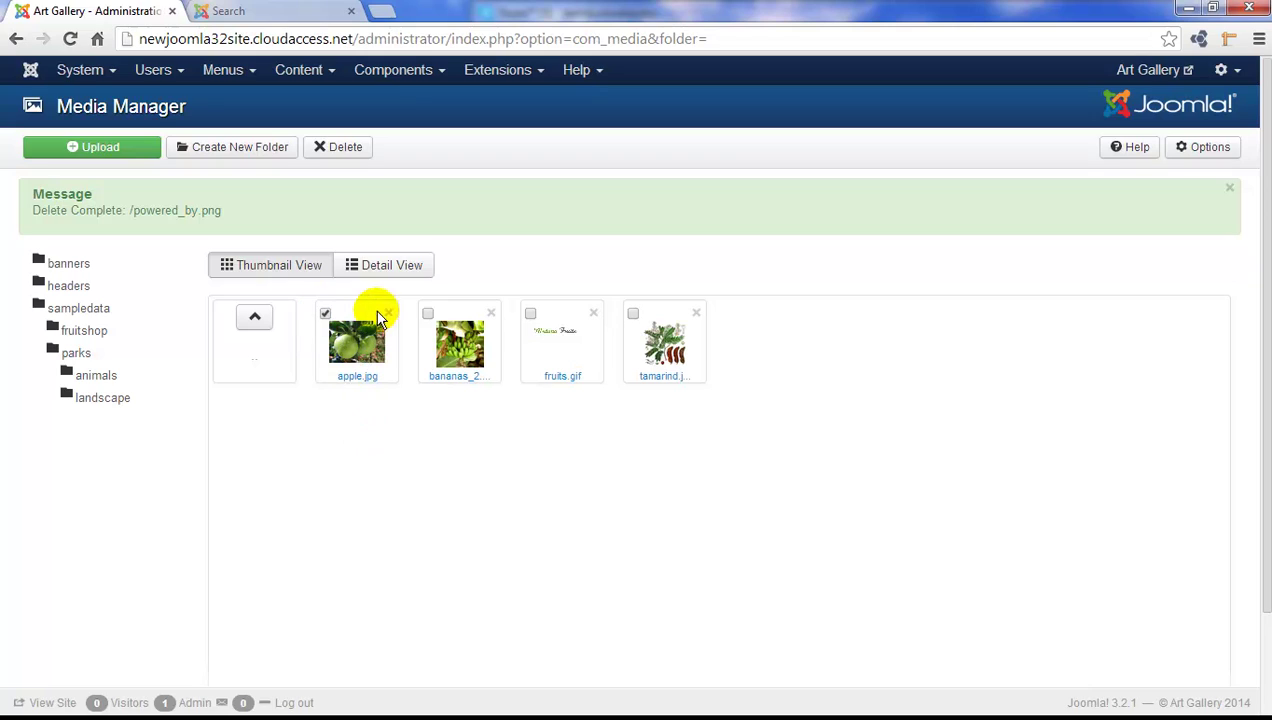
click(428, 315)
click(530, 315)
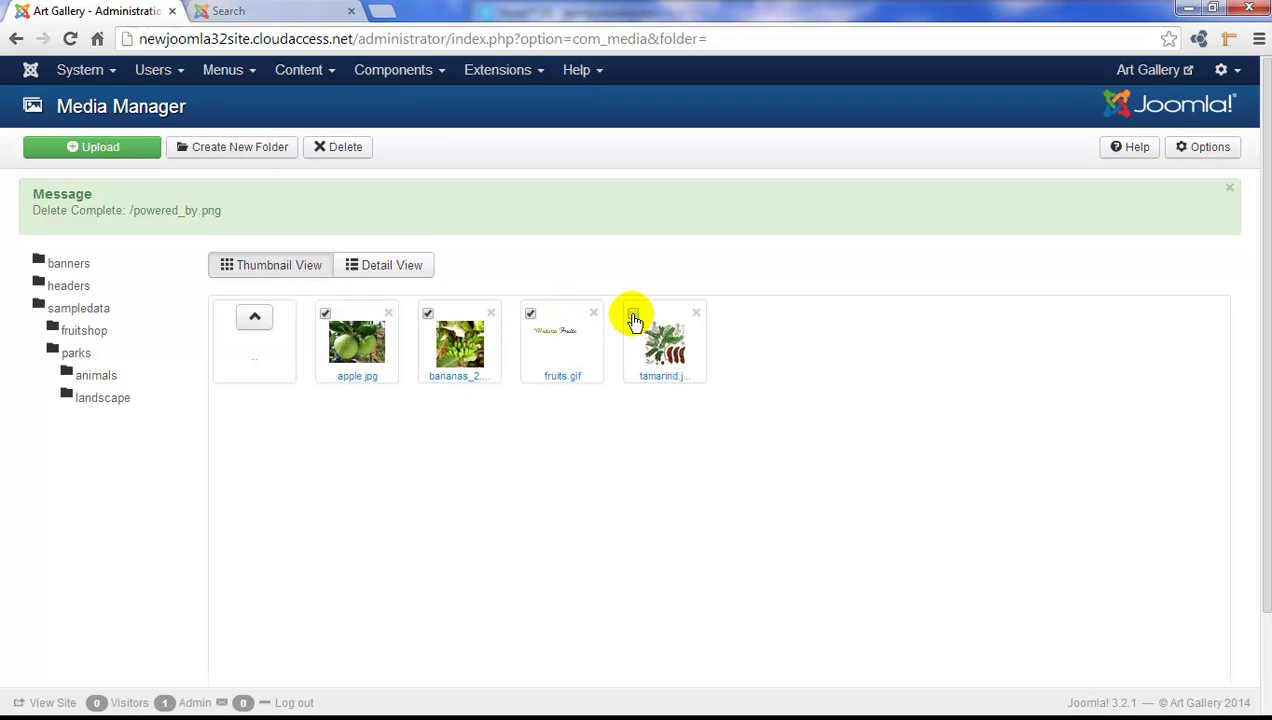
click(633, 316)
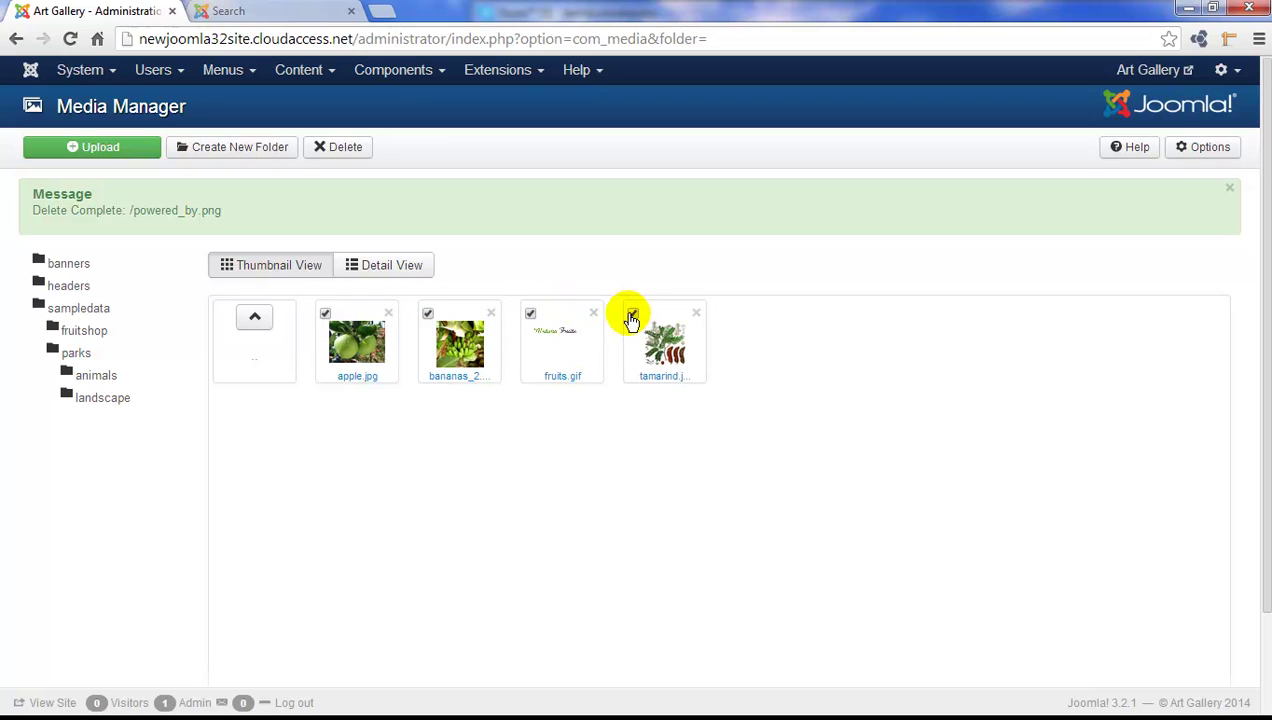
click(344, 150)
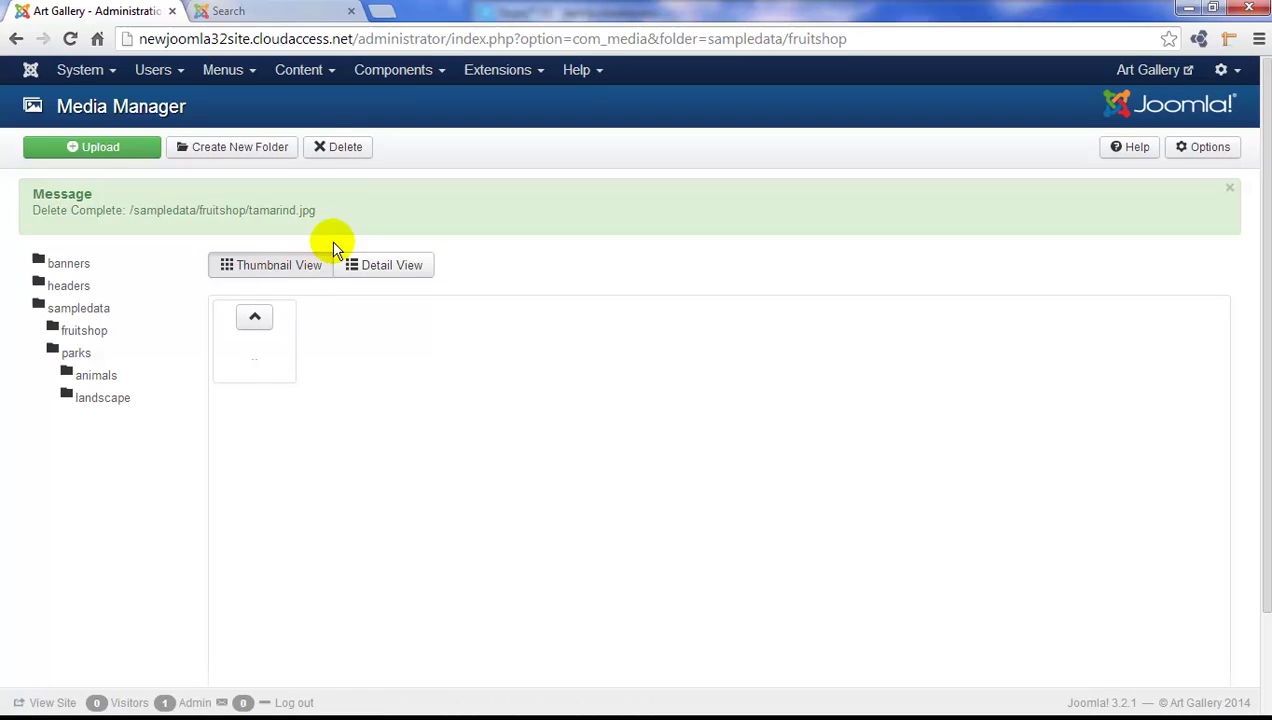
Delete the emptied fruitshop folder from sampledata
click(254, 320)
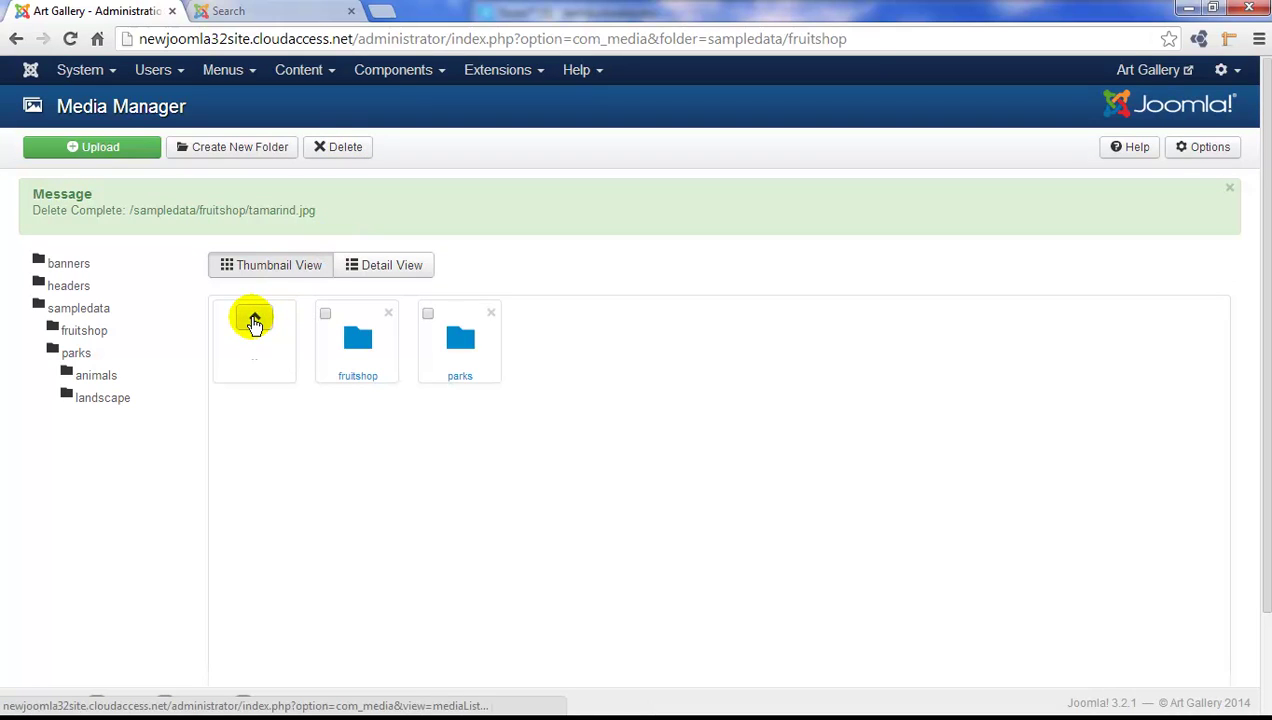
click(325, 314)
click(342, 147)
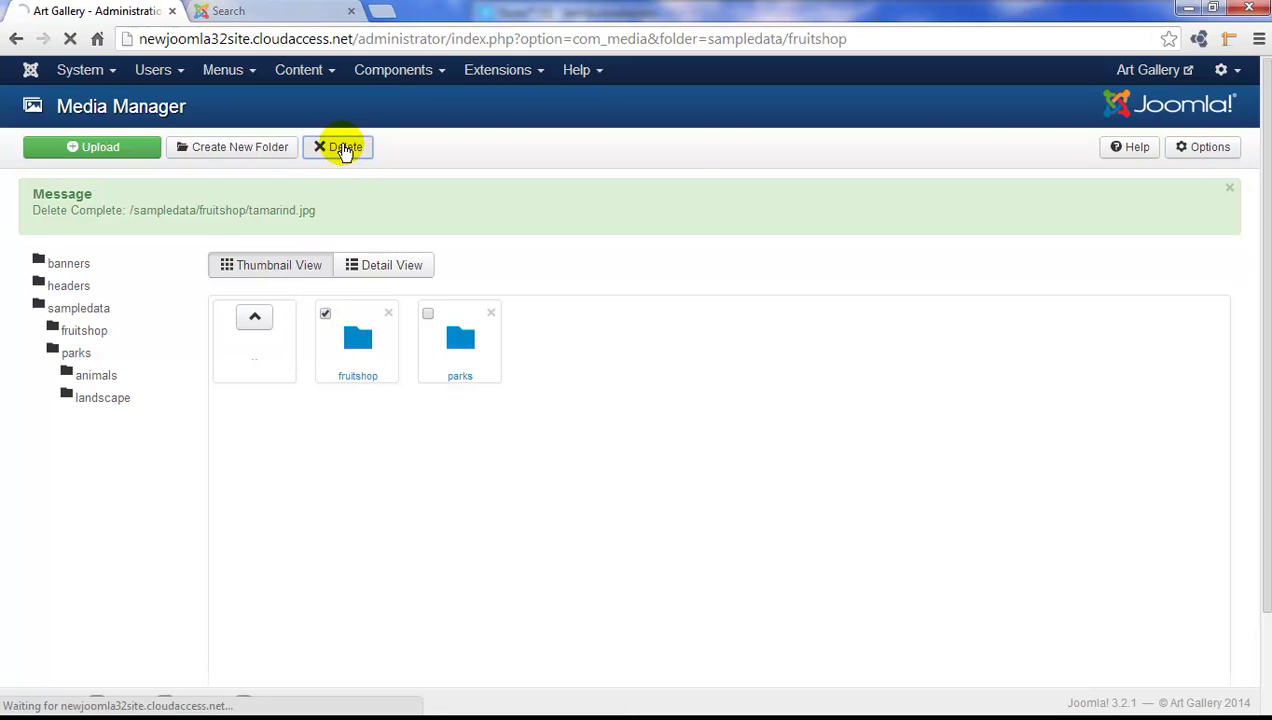